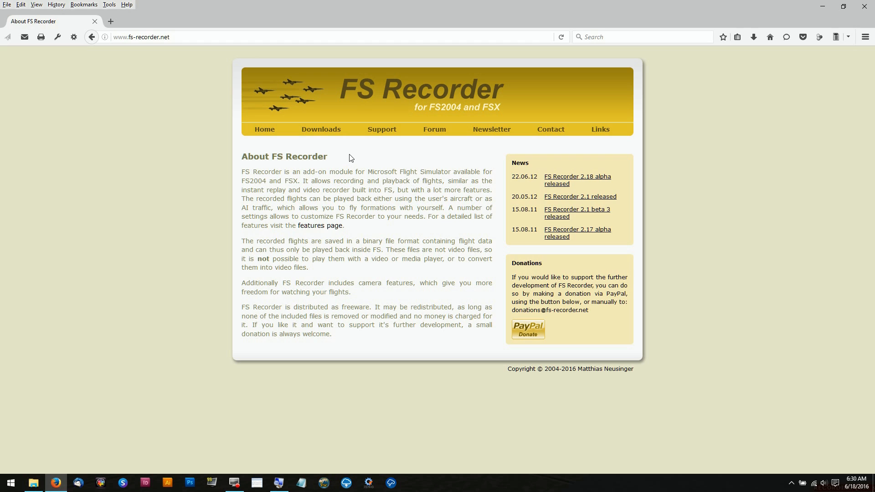
Open the FS Recorder site's Downloads page and minimize the browser to reveal the desktop.
left_click(322, 134)
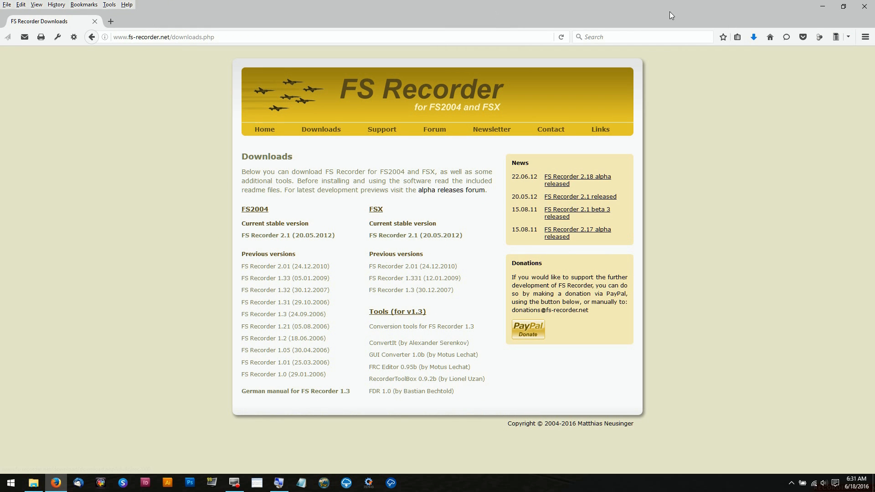
left_click(826, 9)
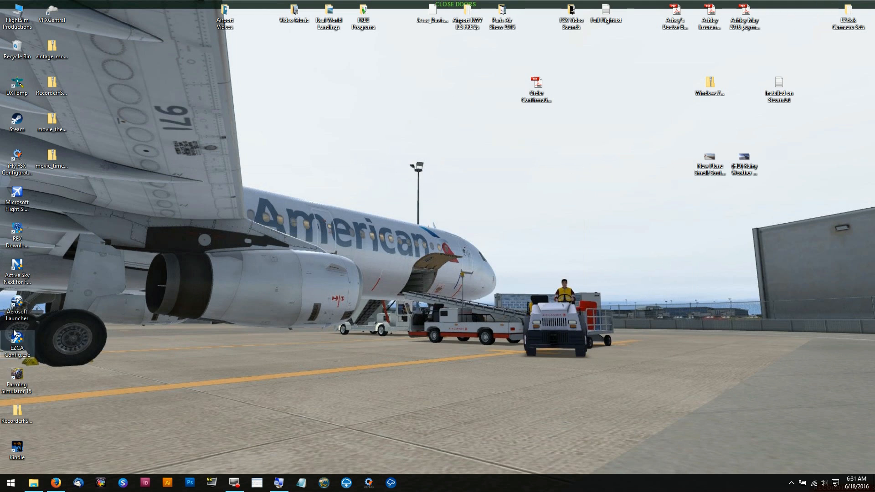
Extract RecorderFSX_1-331(1).zip to the proposed desktop folder and open the extracted folder.
double_click(17, 412)
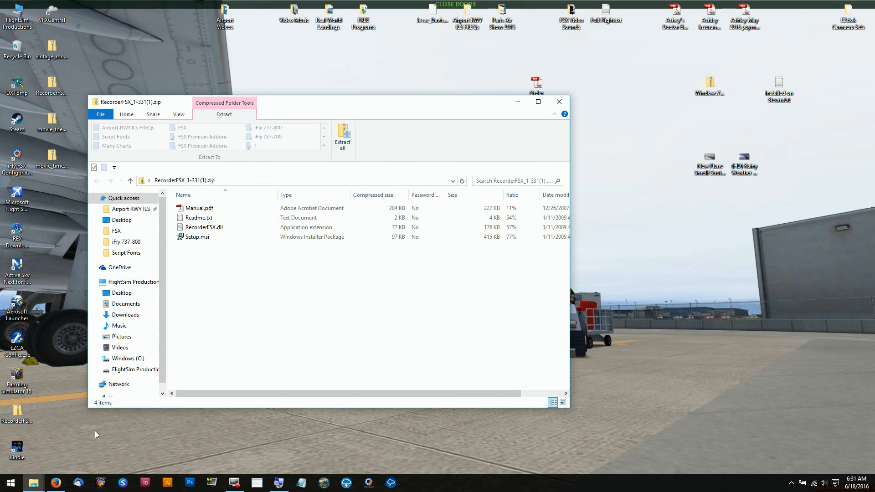
left_click_drag(300, 106, 422, 95)
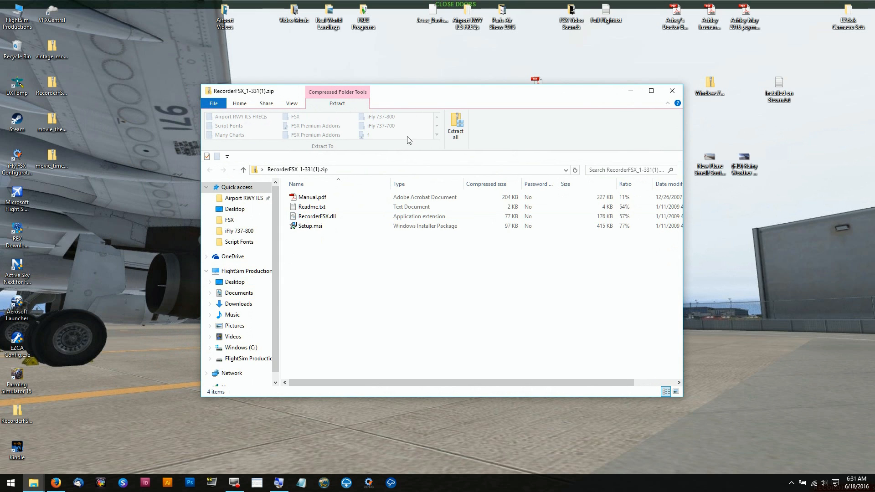
left_click(456, 124)
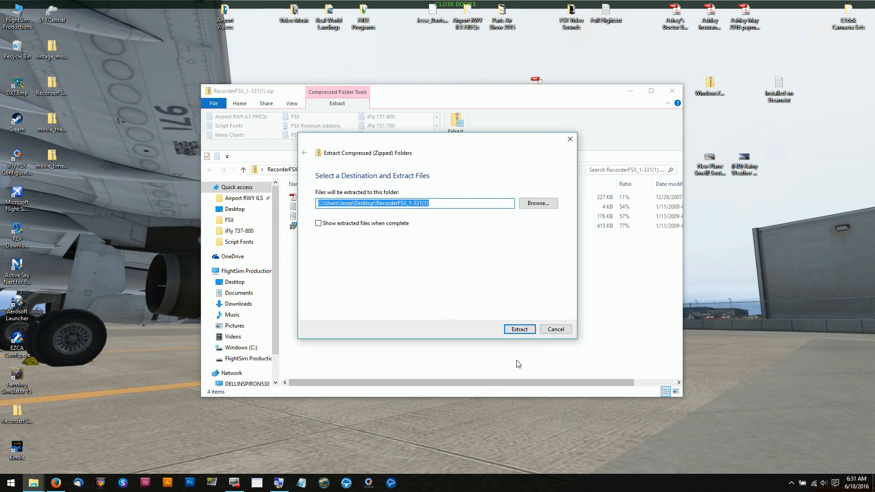
left_click(518, 329)
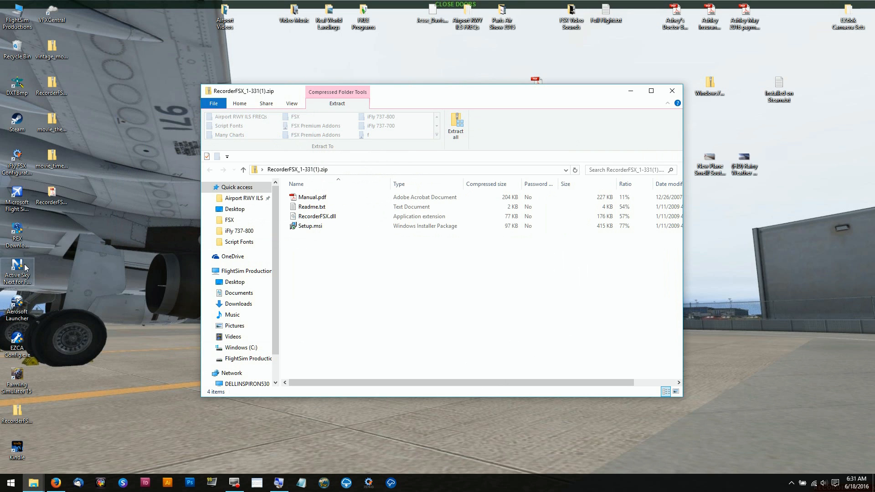
double_click(61, 193)
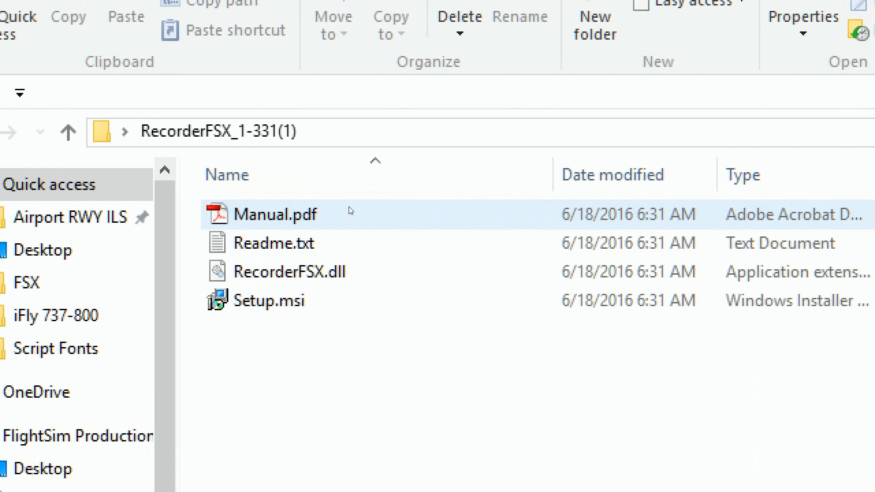
Rename RecorderFSX.dll in the extracted folder to RecorderFSX1.dll.
left_click(255, 300)
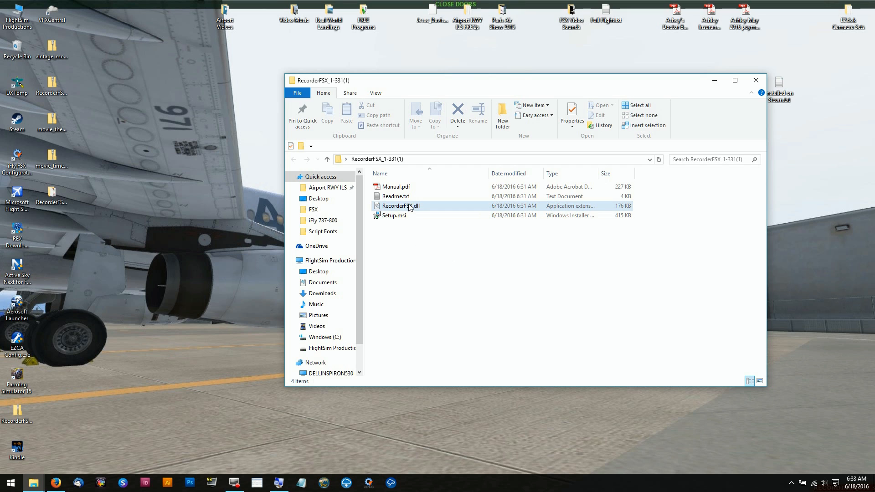
left_click(409, 207)
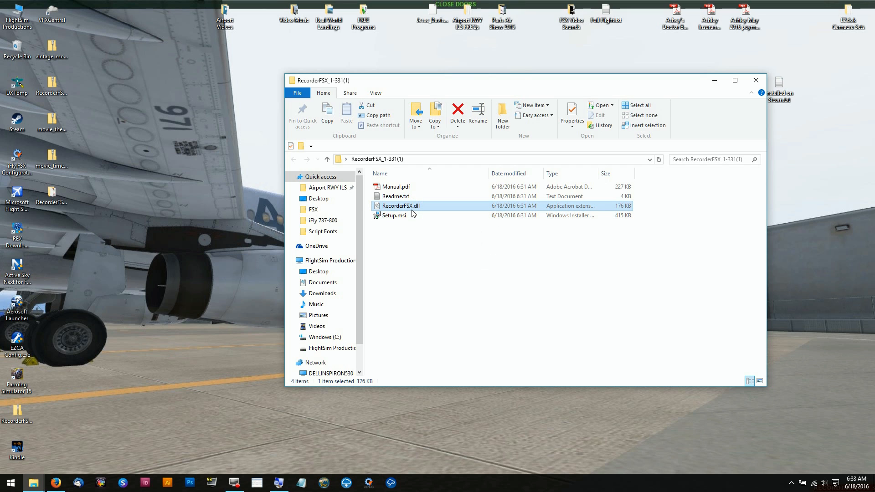
left_click(413, 205)
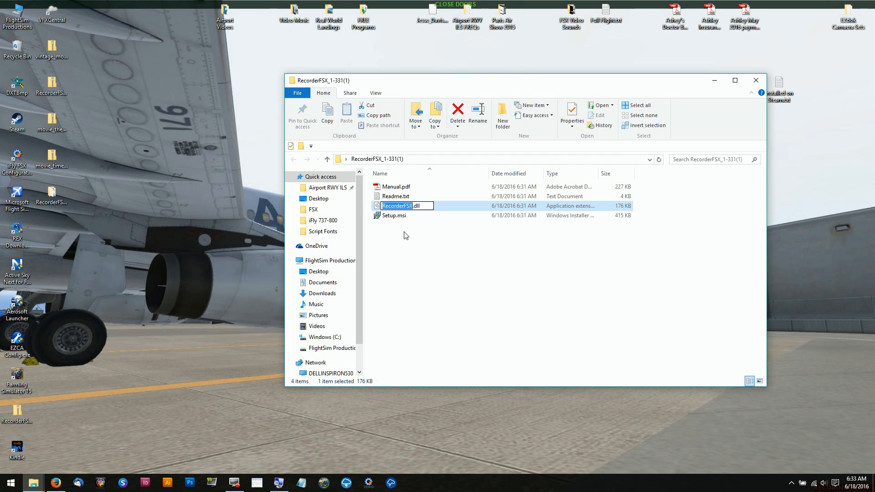
left_click(413, 205)
type("1")
left_click(415, 257)
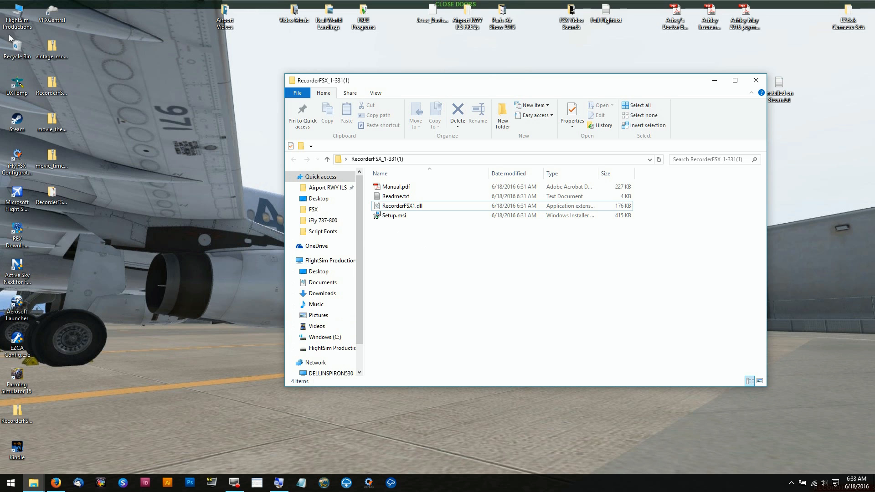
Open the FS Recorder for FSX folder inside Program Files (x86) on the C: drive in a separate window.
double_click(19, 17)
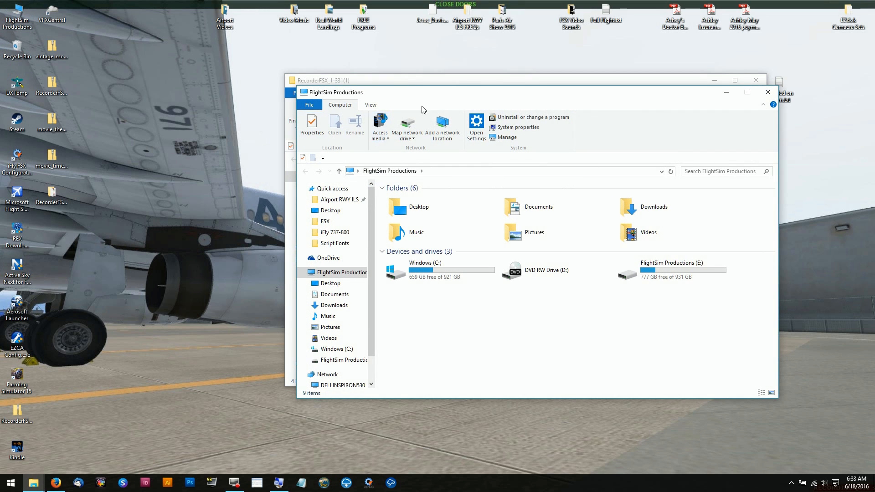
left_click_drag(460, 98, 285, 83)
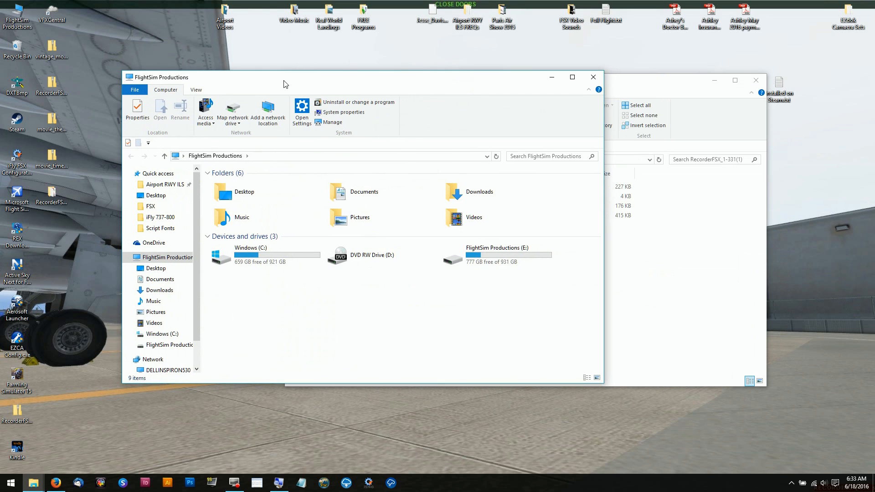
double_click(252, 260)
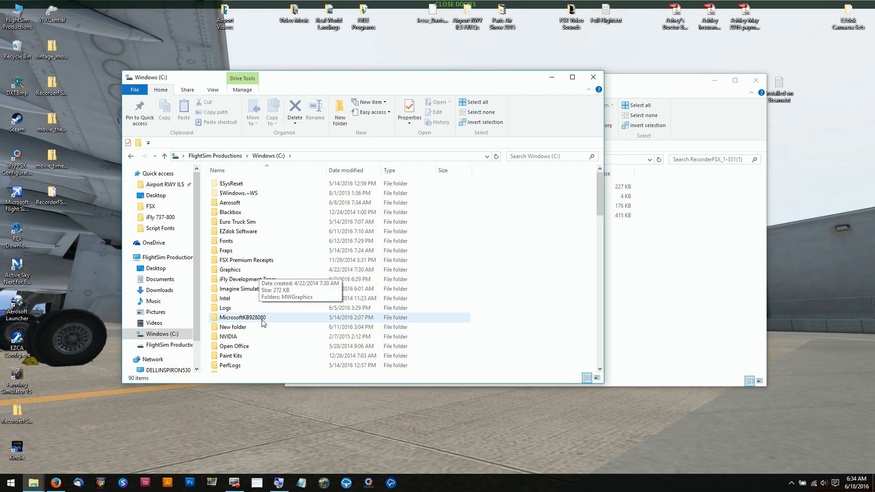
scroll(240, 303, "down", 2)
scroll(239, 303, "down", 1)
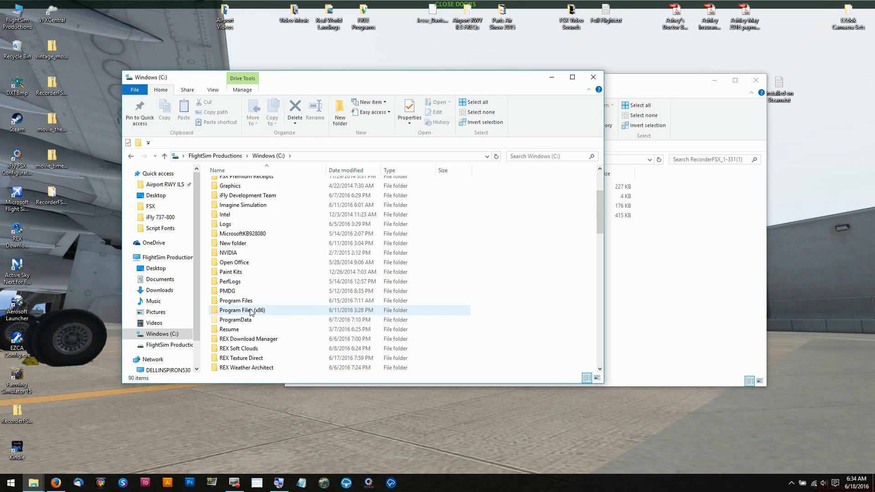
double_click(241, 314)
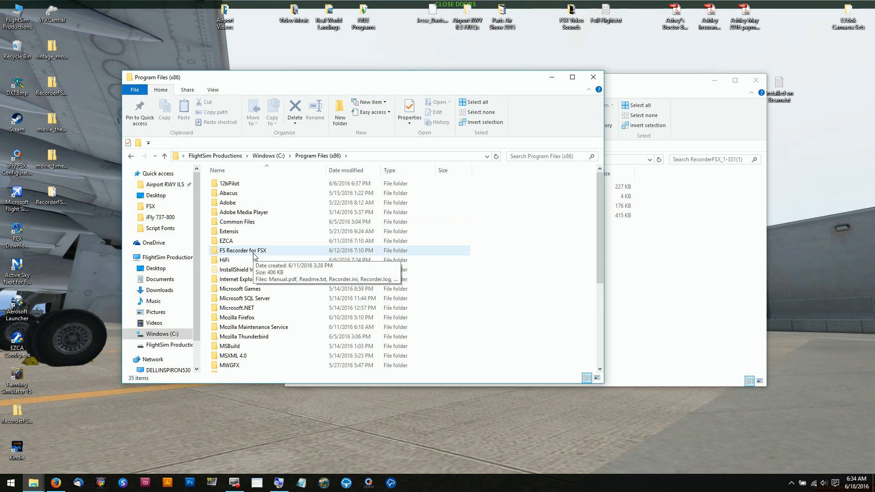
left_click(216, 252)
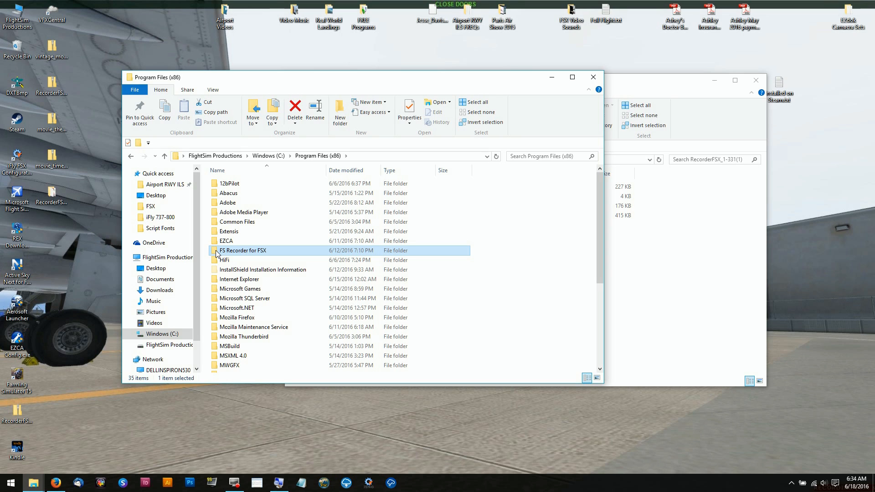
double_click(217, 251)
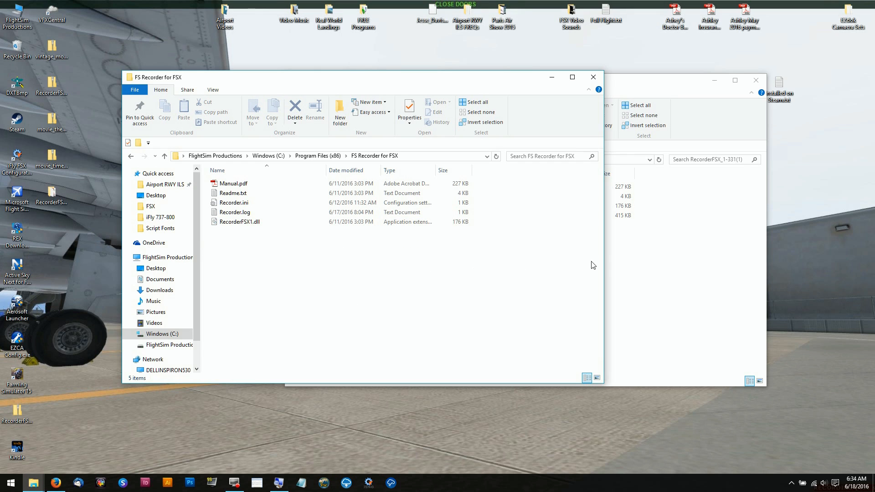
Compare RecorderFSX1.dll in the extracted folder with the installed folder's files and close the extracted folder's window.
left_click(643, 260)
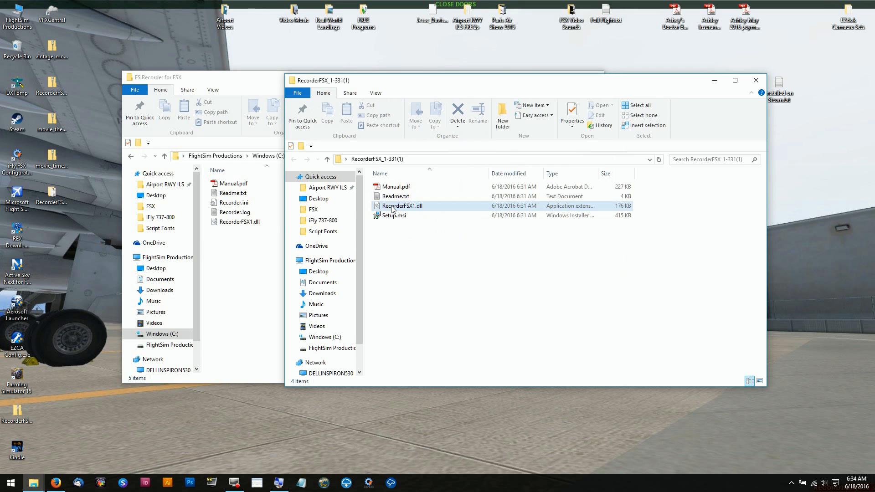
mouse_move(391, 209)
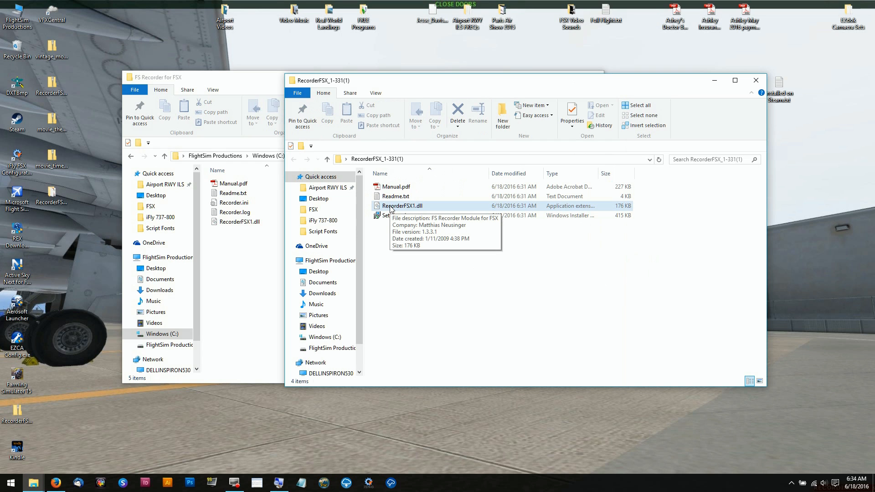
left_click(240, 256)
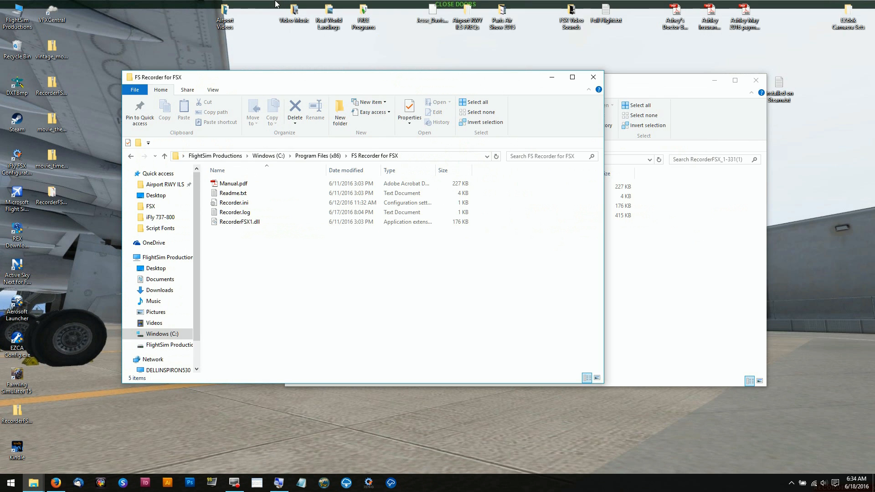
left_click_drag(422, 80, 410, 101)
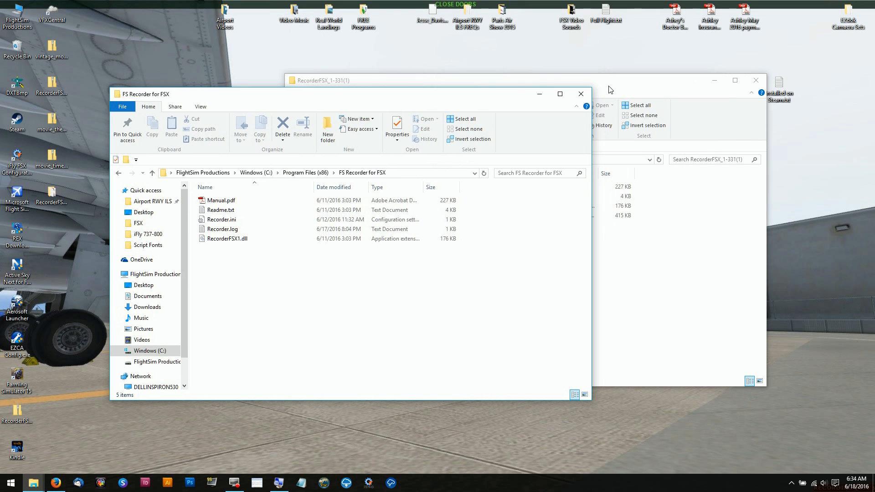
left_click(644, 82)
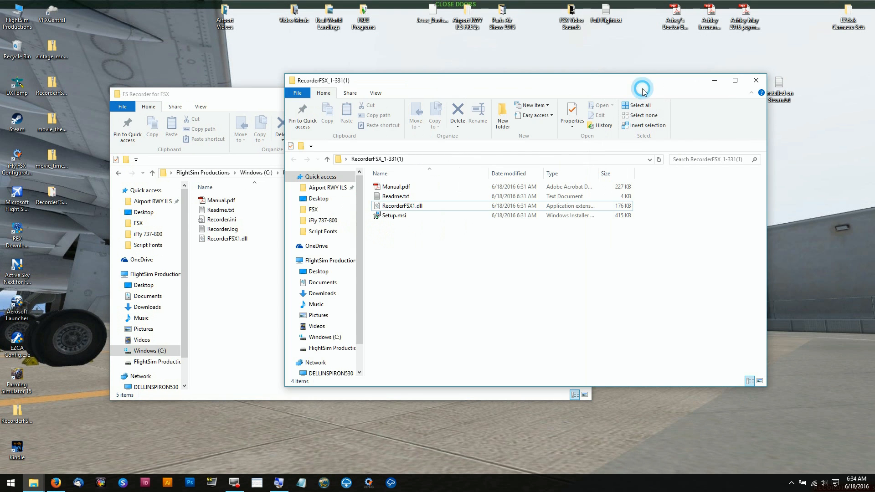
left_click(756, 80)
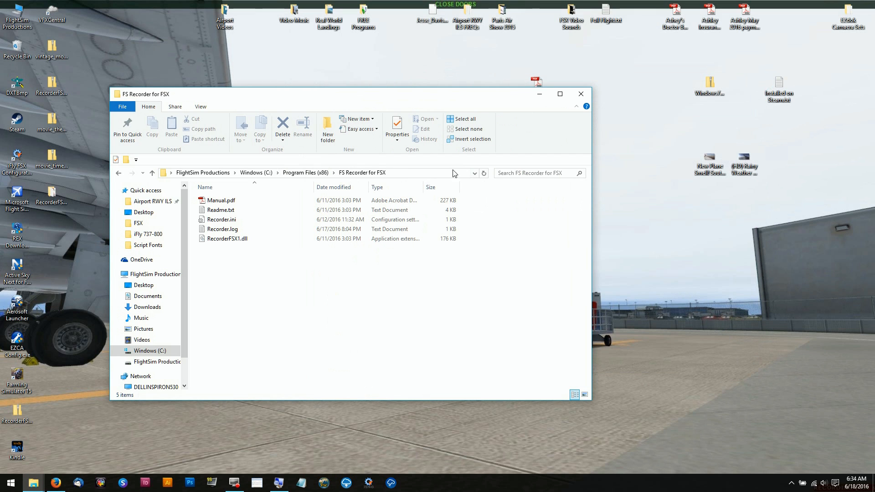
Go to %appdata% and open the FSX folder inside the Microsoft folder.
left_click(396, 173)
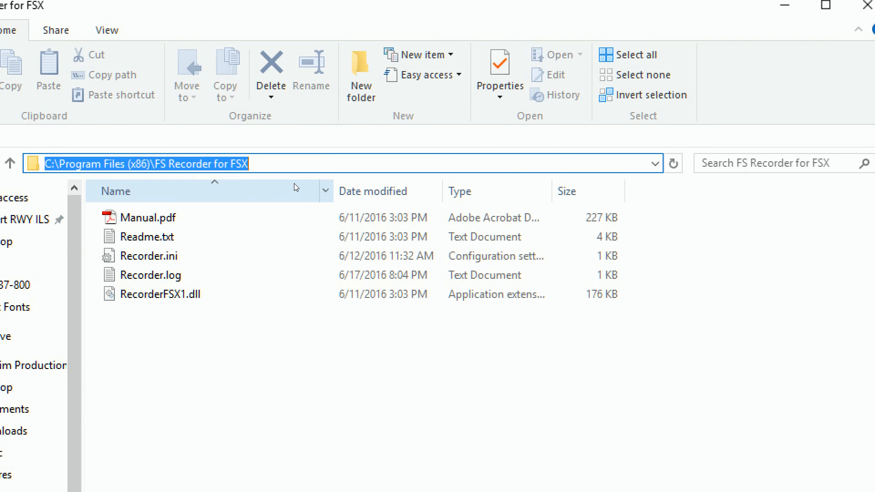
type("%appdata%")
key("Return")
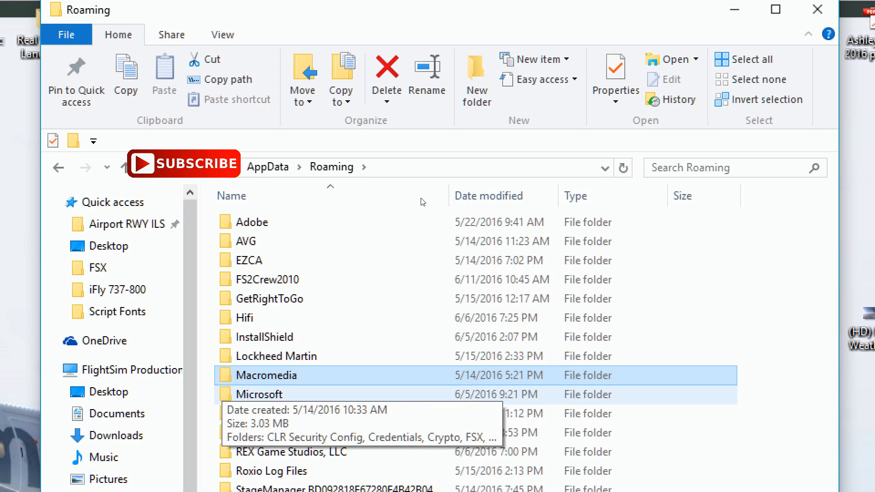
key("Down")
key("Return")
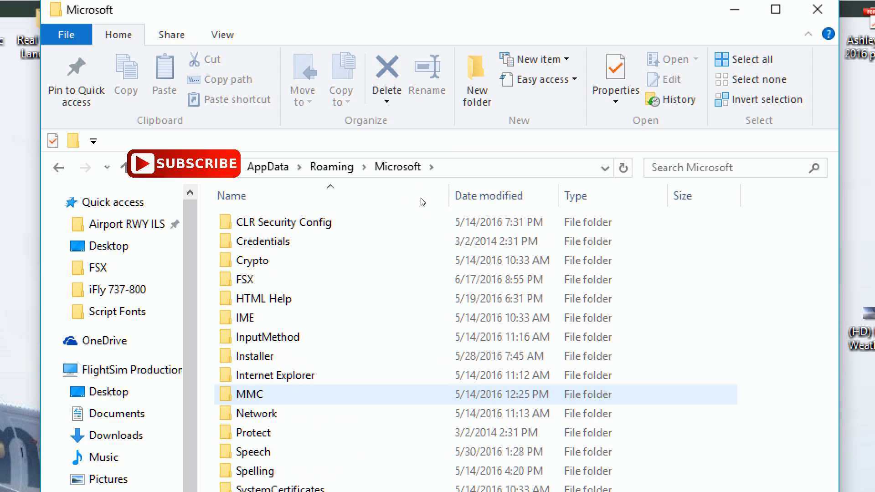
left_click(412, 280)
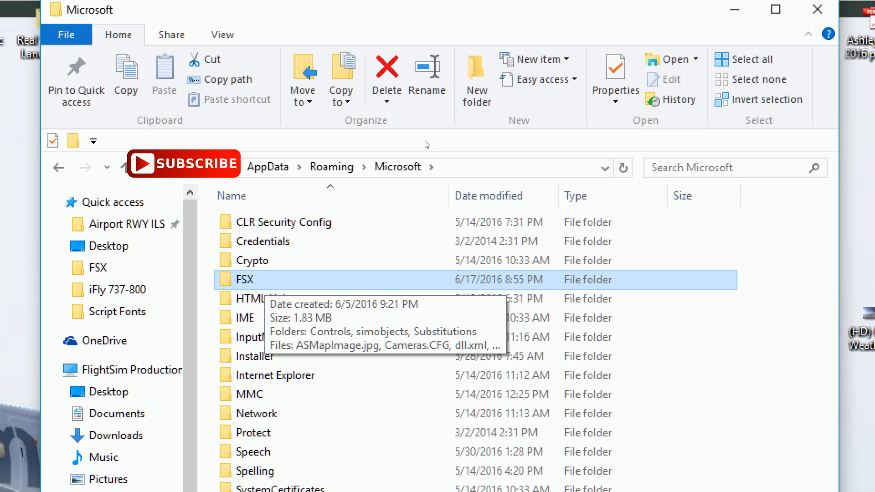
key("Return")
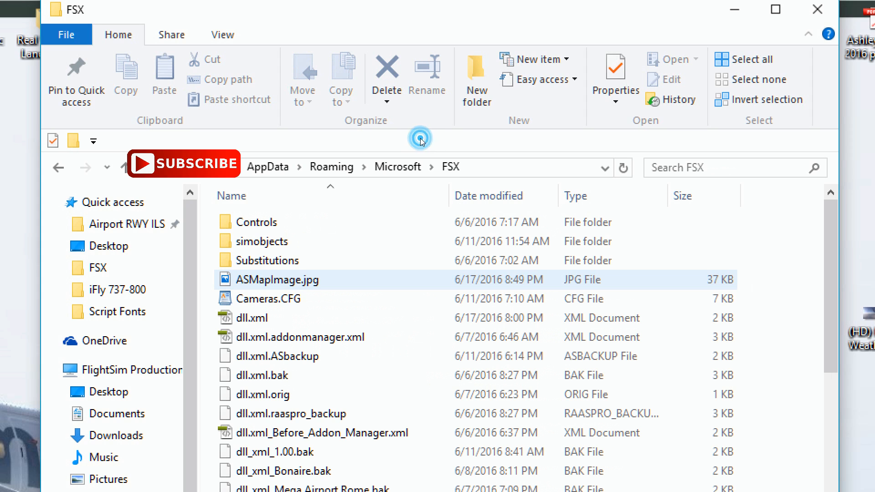
Open the dll.xml file from the FSX folder in Notepad.
key("Down")
key("Down")
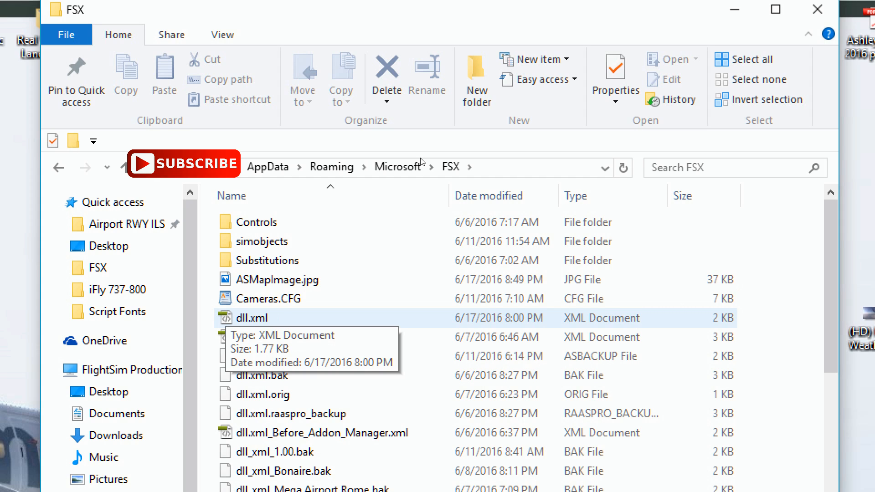
left_click(235, 318)
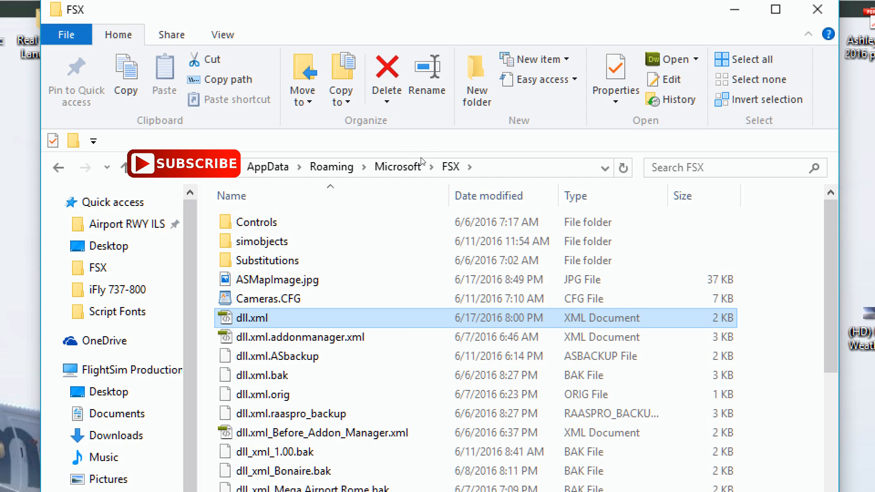
right_click(228, 316)
mouse_move(292, 408)
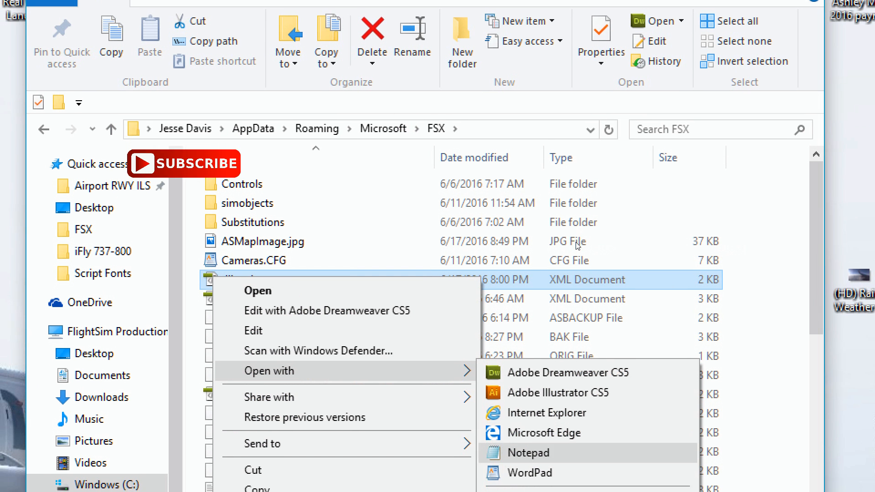
left_click(528, 452)
Examine the FS Recorder Module Launch.Addon block in dll.xml by highlighting it, and close the file.
scroll(403, 261, "down", 10)
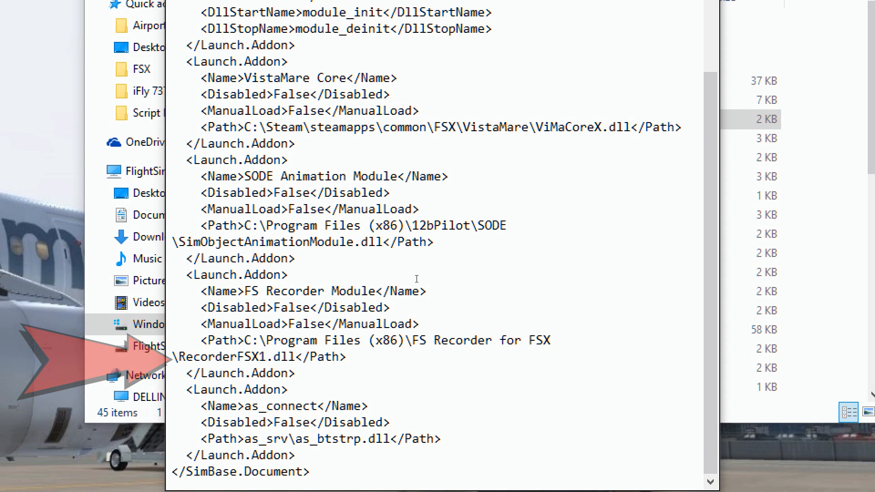
left_click_drag(187, 274, 303, 357)
key("shift+Down")
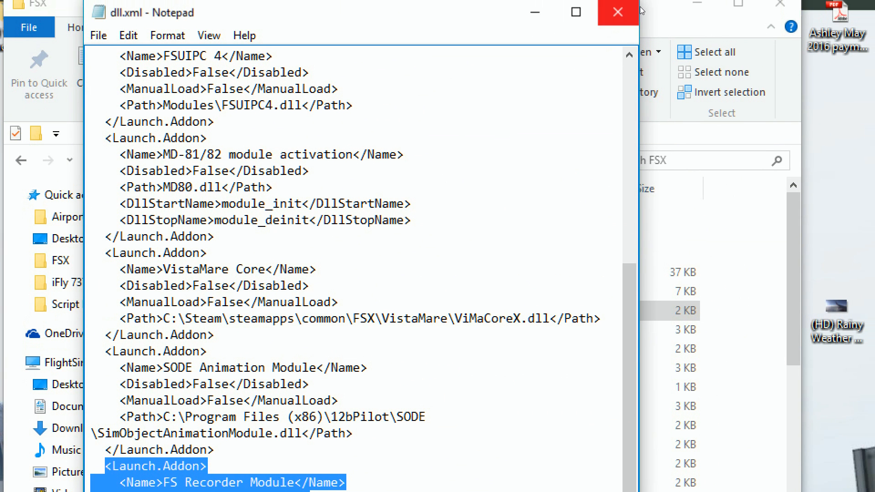
left_click(640, 9)
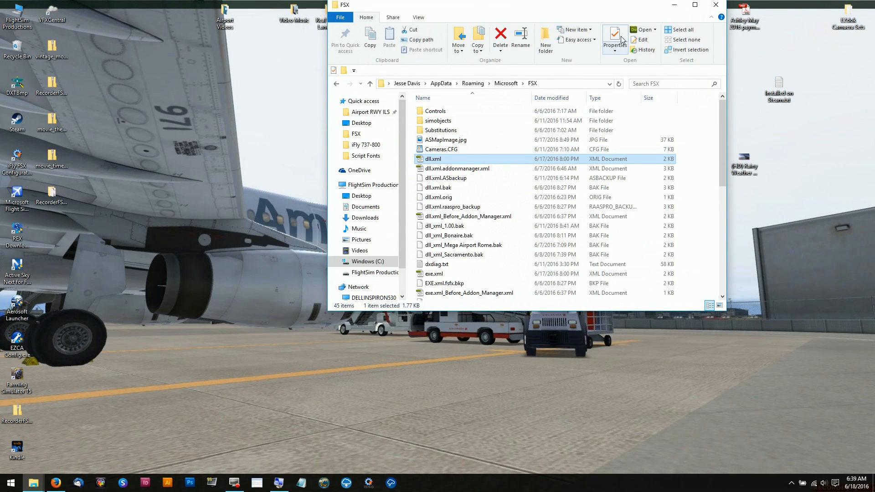
Close the FSX folder window, switch to Flight Simulator X and allow FS Recorder to load with limited functionality.
left_click(716, 6)
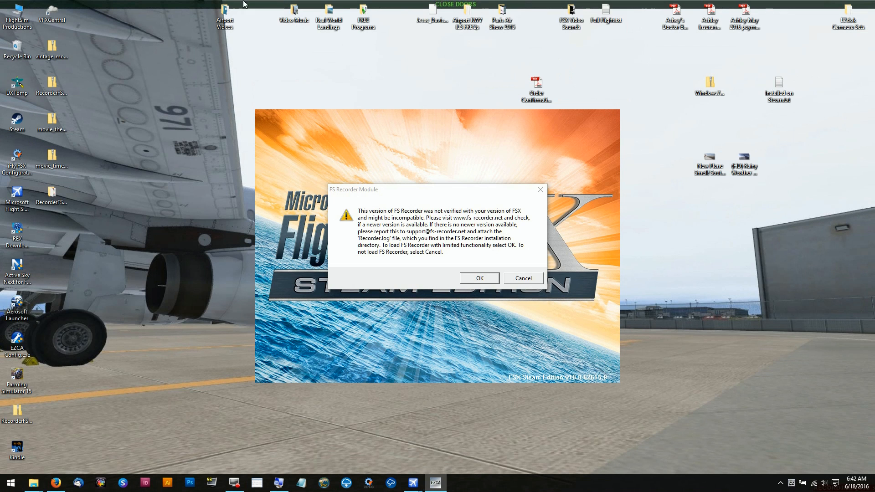
left_click(473, 276)
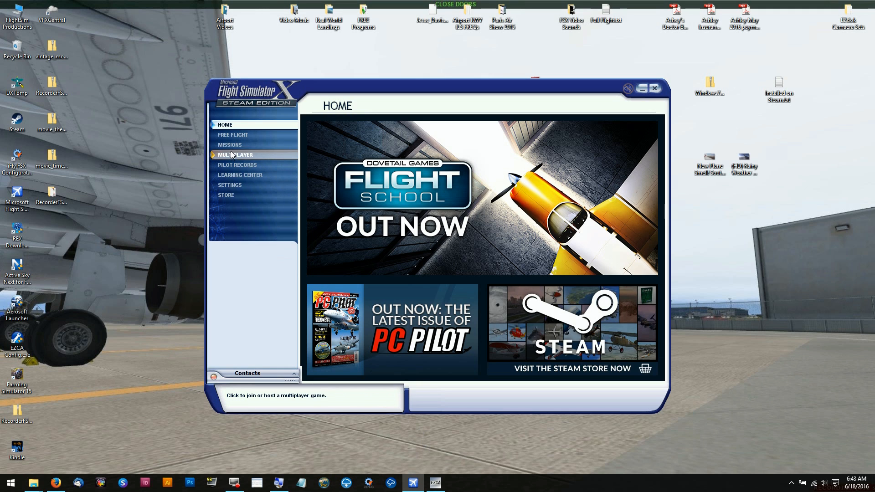
Start a free flight with the currently selected aircraft, location and weather, and switch the simulator to full screen.
left_click(237, 135)
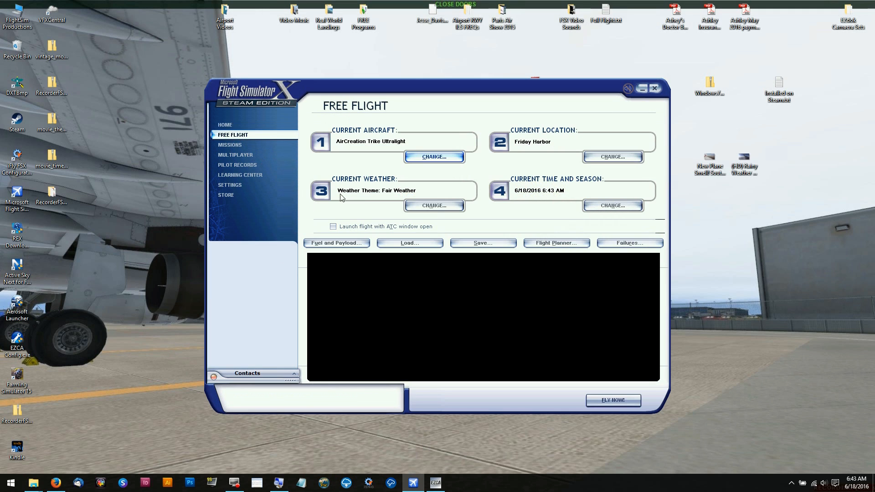
left_click(613, 400)
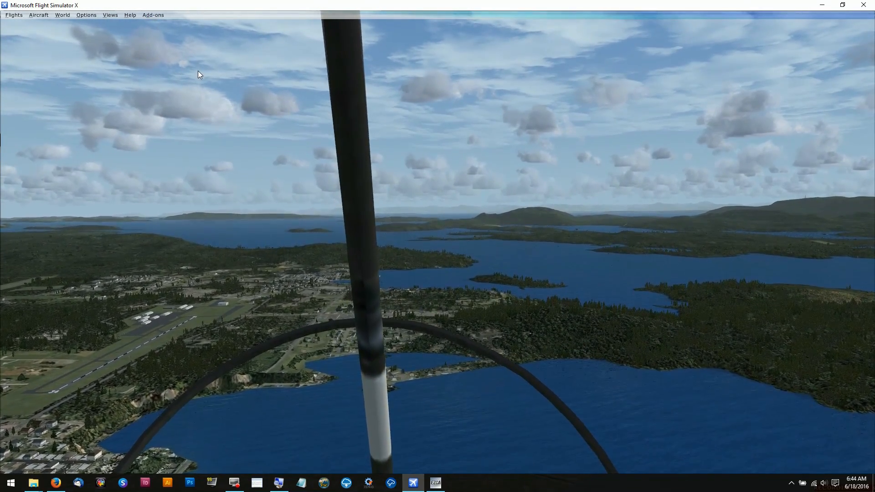
key("alt+Return")
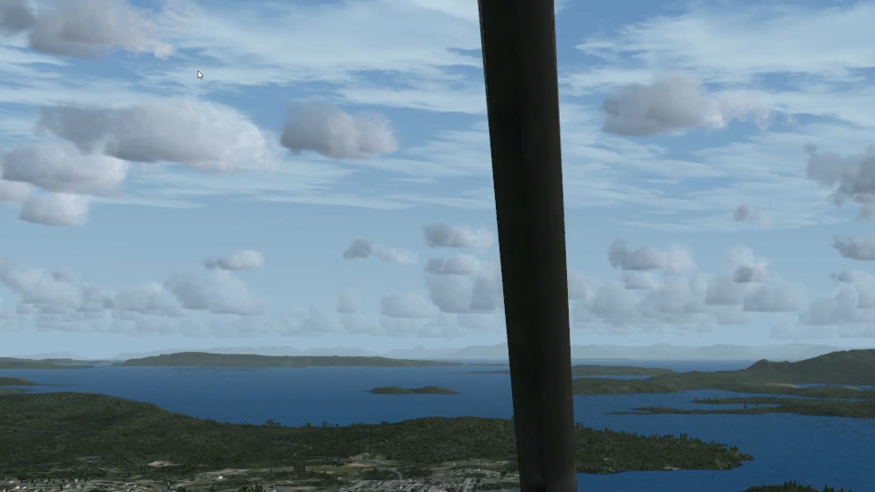
Open the settings dialog of the Recorder add-on from within the running flight.
key("alt")
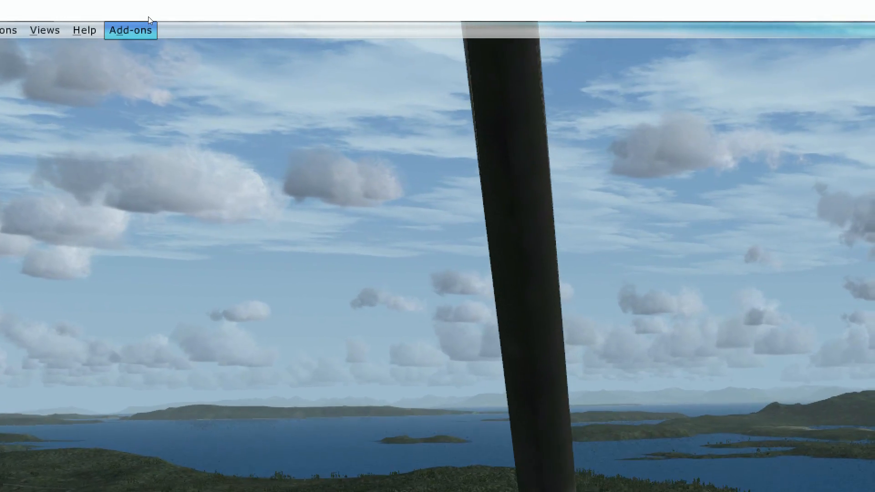
left_click(149, 21)
mouse_move(168, 103)
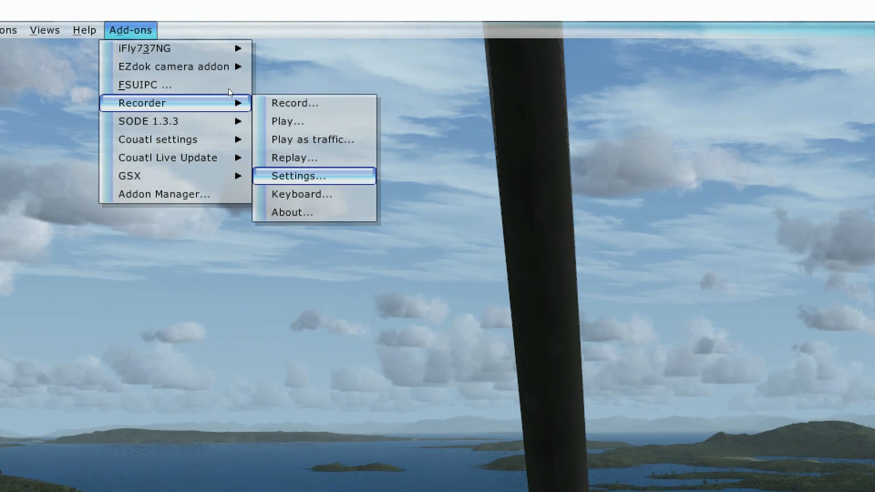
key("Return")
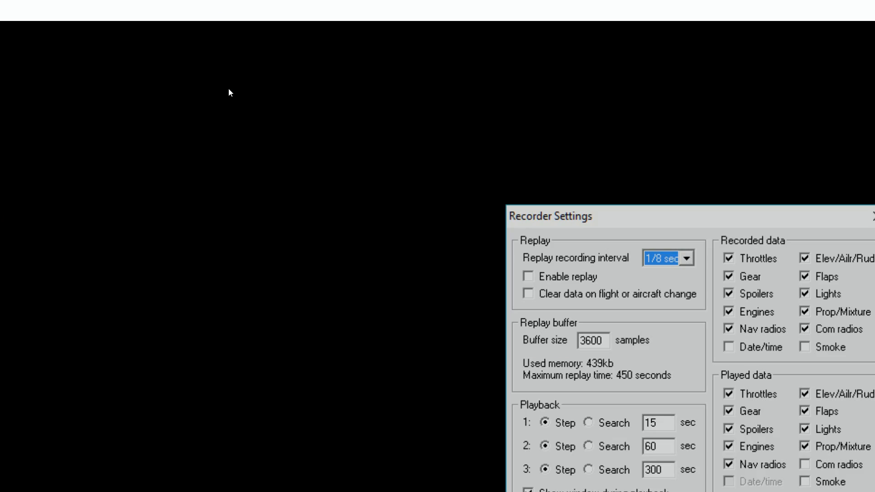